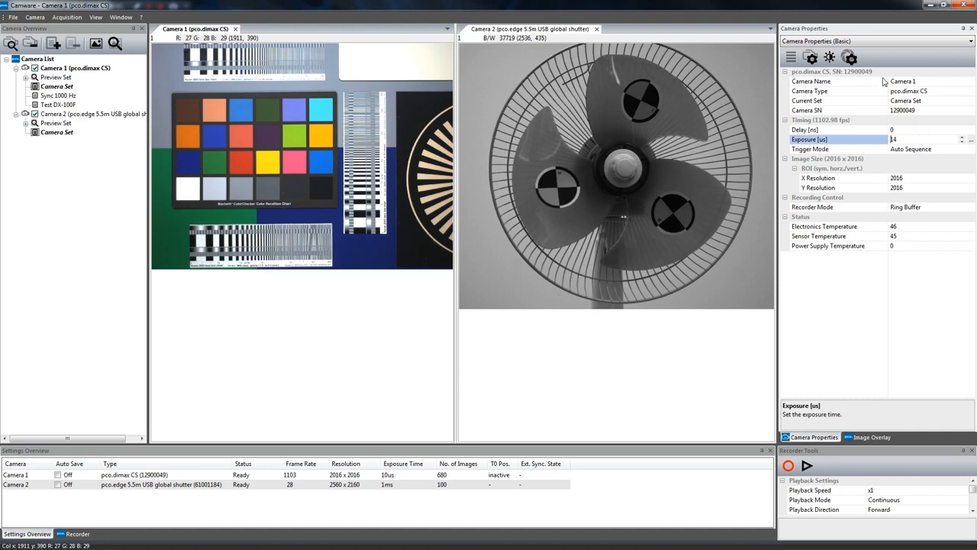
Step: Switch Camera 1's properties to the Custom view and configure that view to show CDI Mode
left_click(924, 43)
left_click(912, 60)
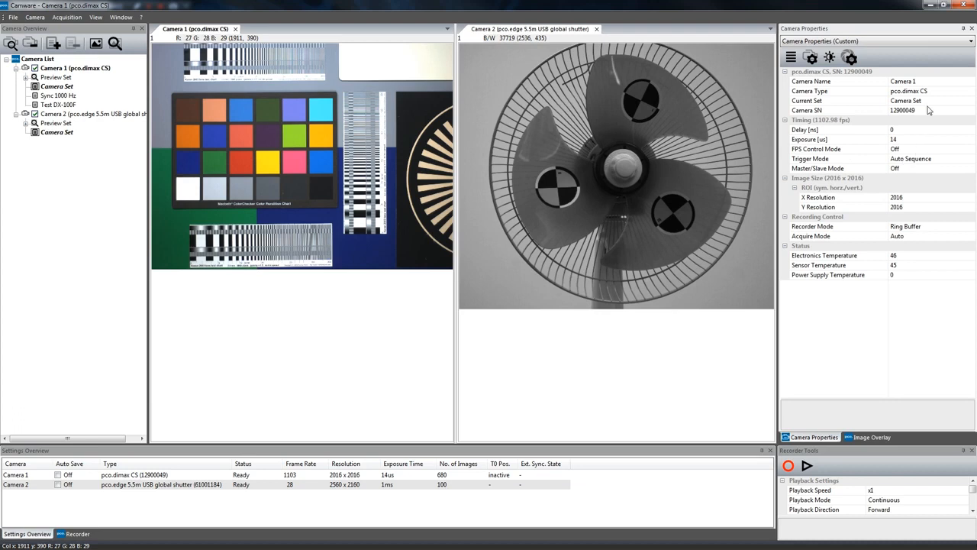
left_click(791, 58)
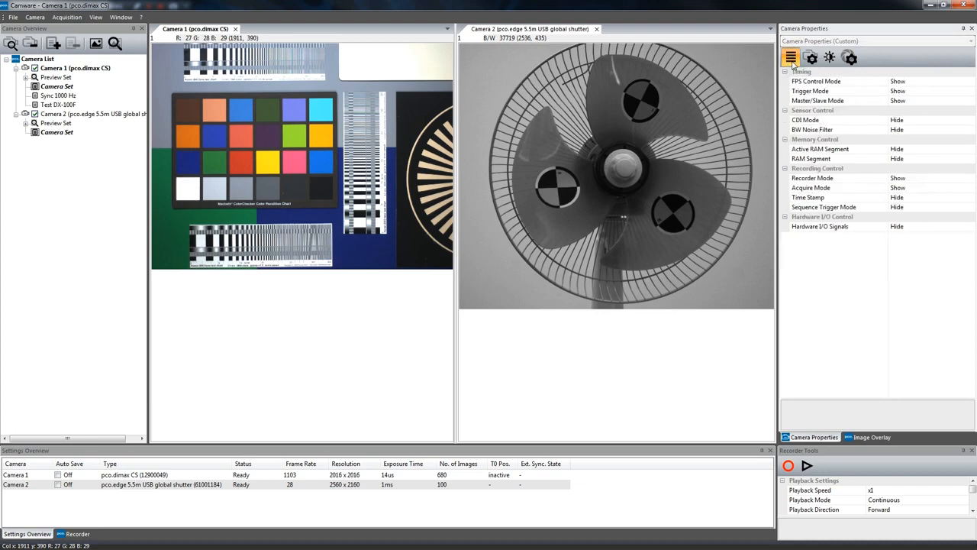
left_click(927, 122)
left_click(971, 120)
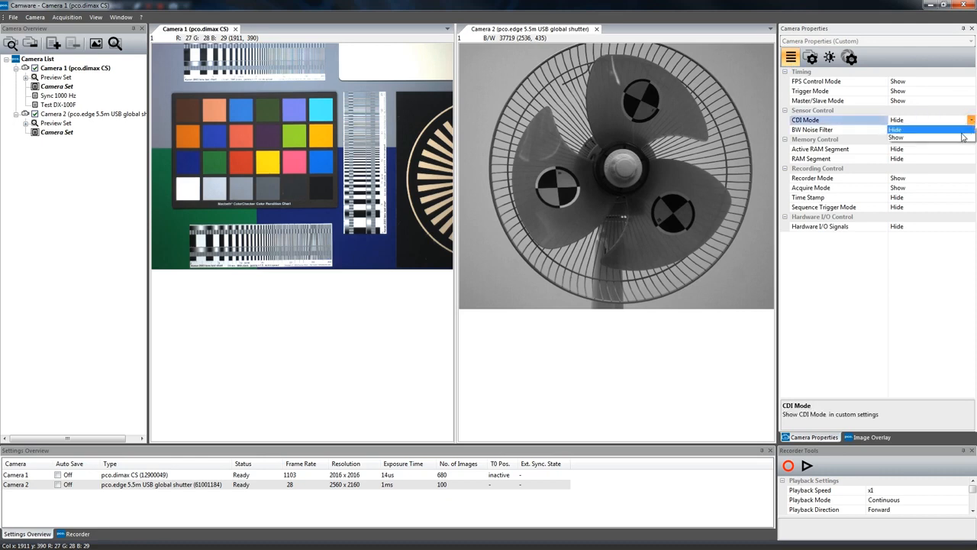
left_click(964, 137)
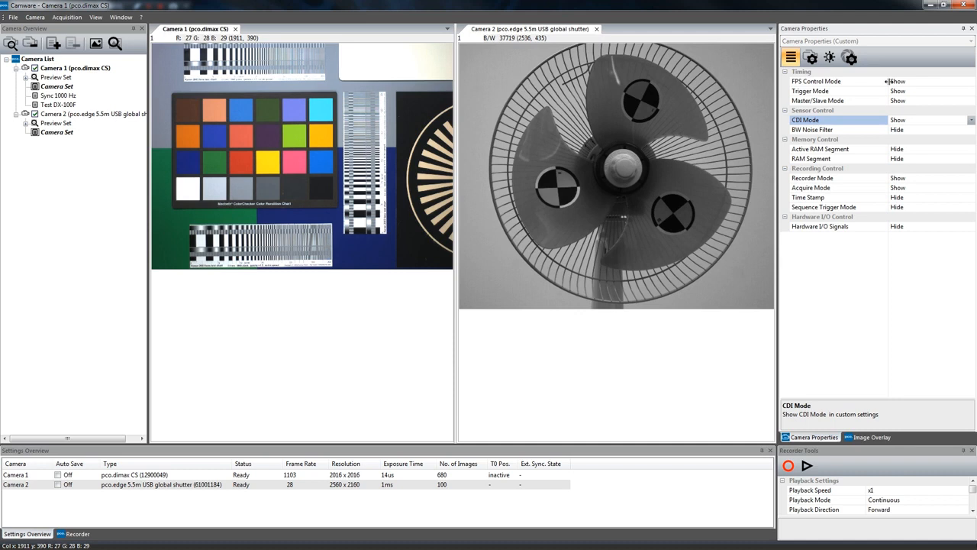
left_click(791, 58)
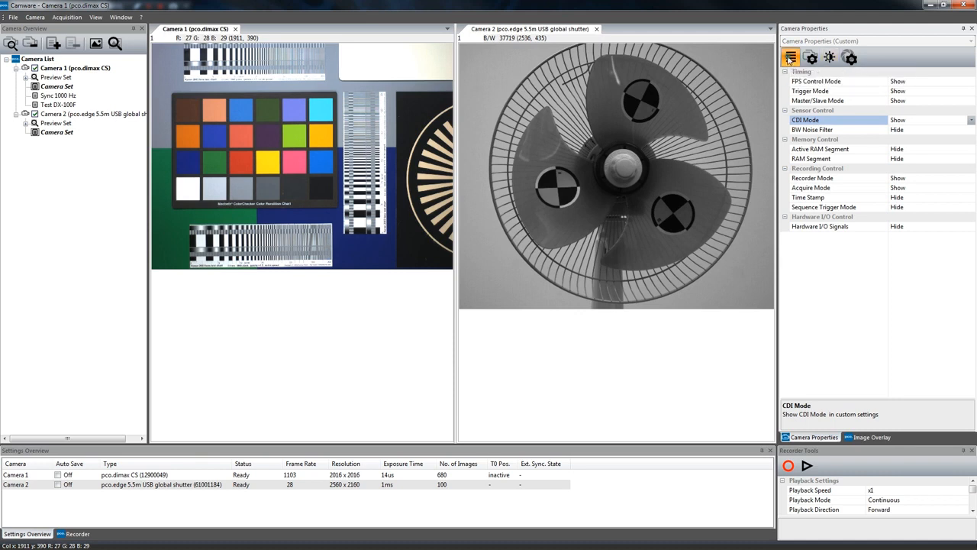
Step: Switch the camera properties to the Expert view and look at the camera description and name entries
left_click(956, 43)
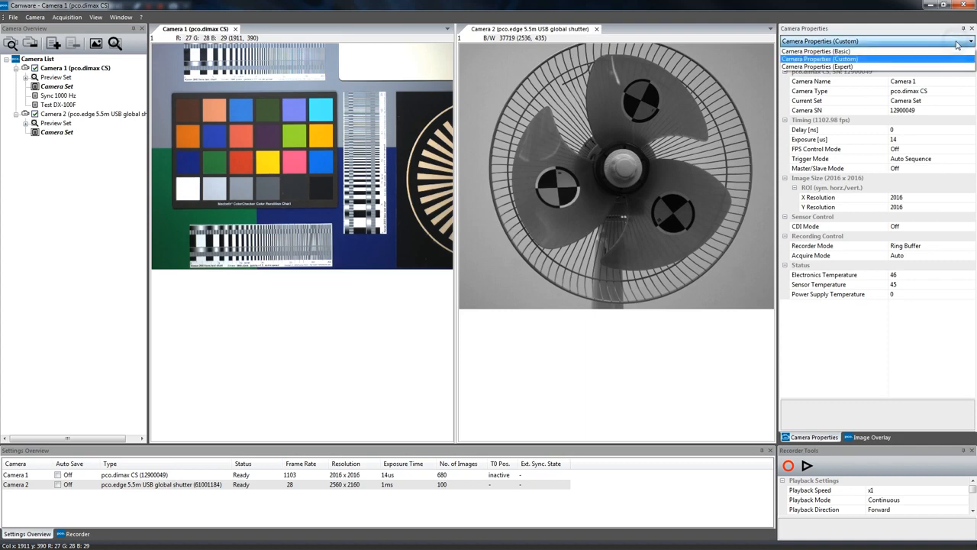
left_click(923, 67)
scroll(974, 141, "down", 2)
left_click_drag(974, 141, 975, 89)
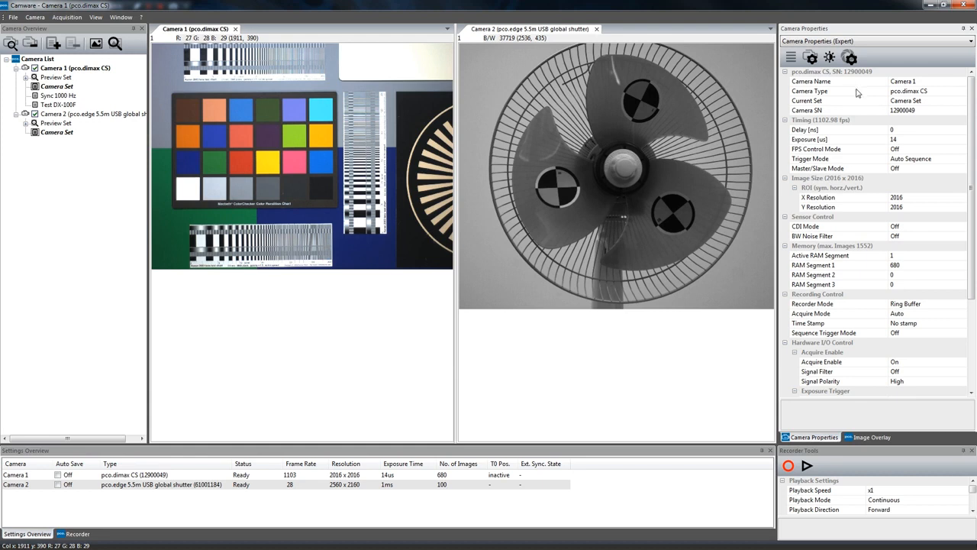
left_click(864, 73)
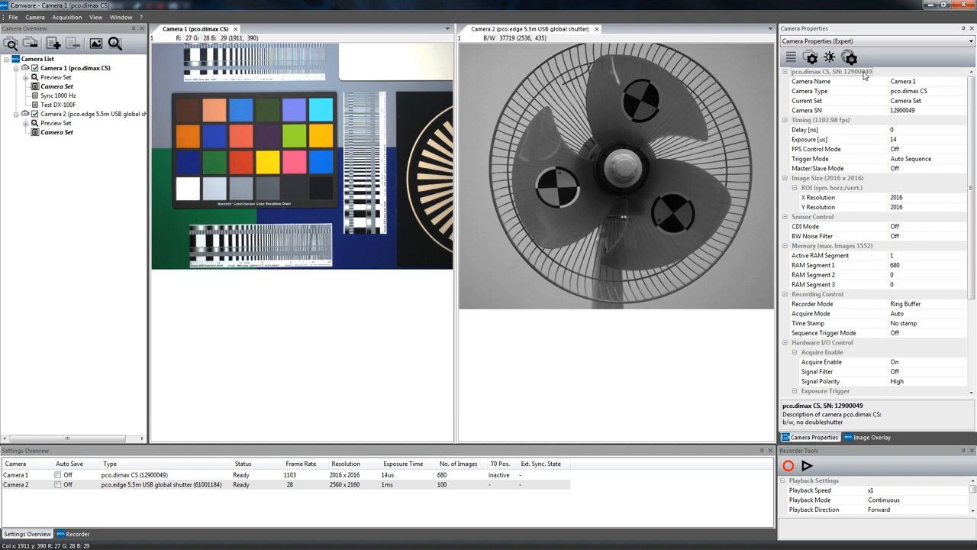
left_click(934, 80)
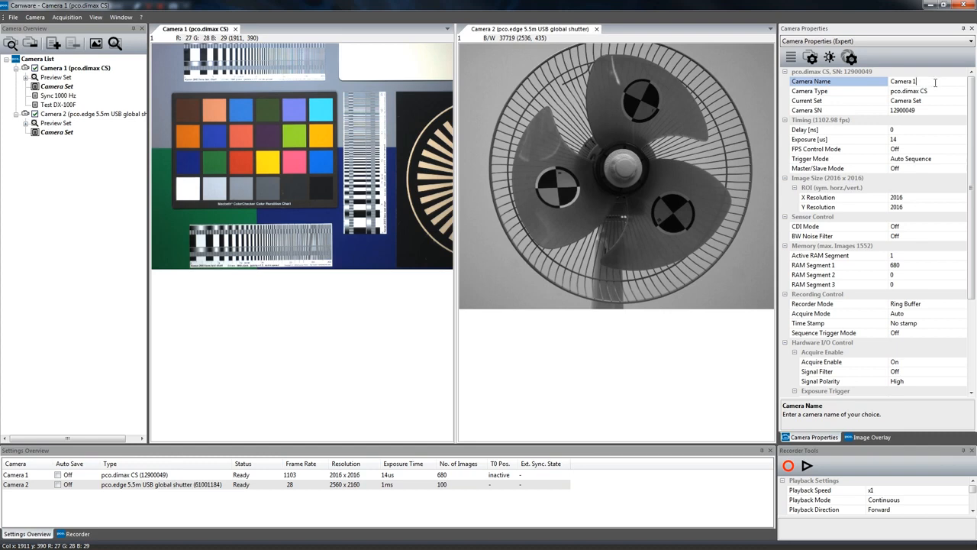
Step: Set Camera 1's exposure to 15 µs and its delay to 100 ns in the timing settings
left_click(839, 121)
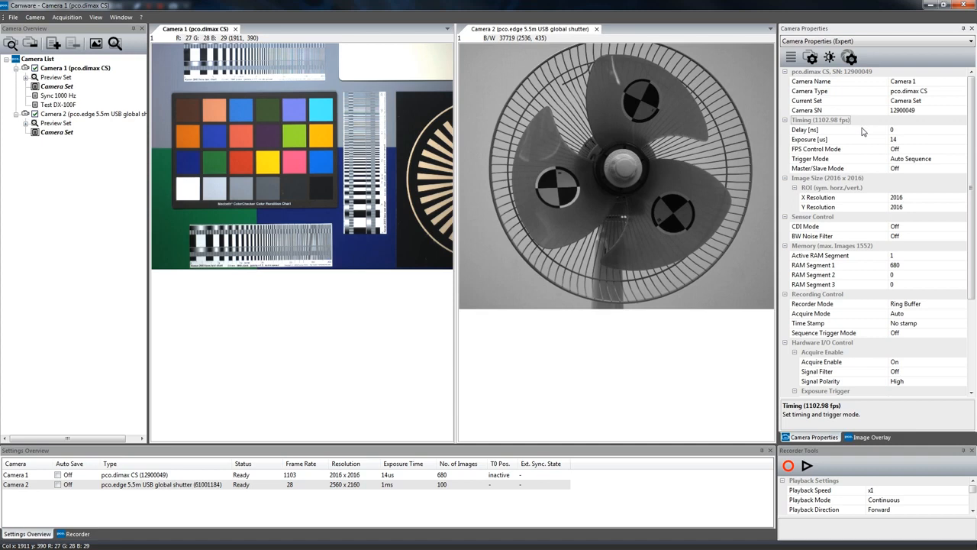
left_click(908, 141)
type("15")
left_click(907, 131)
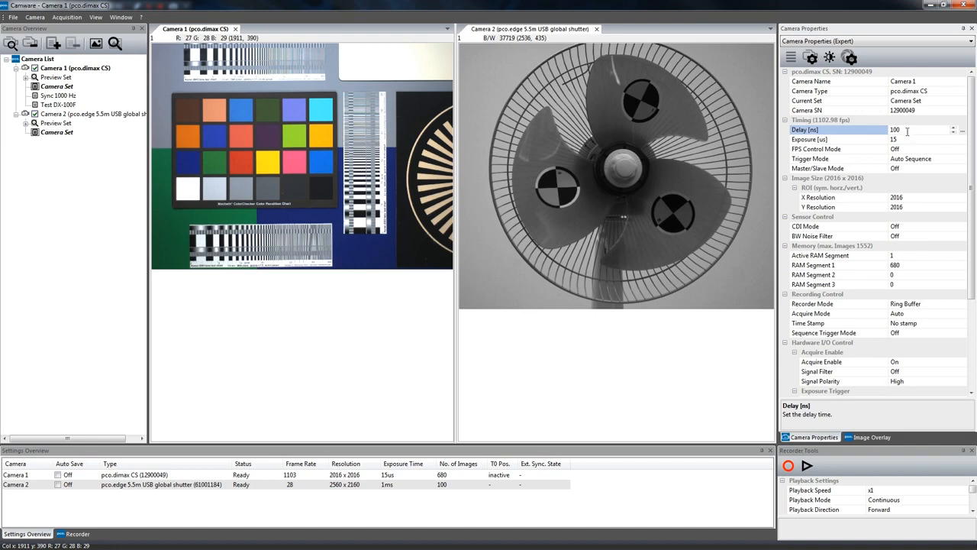
left_click(864, 122)
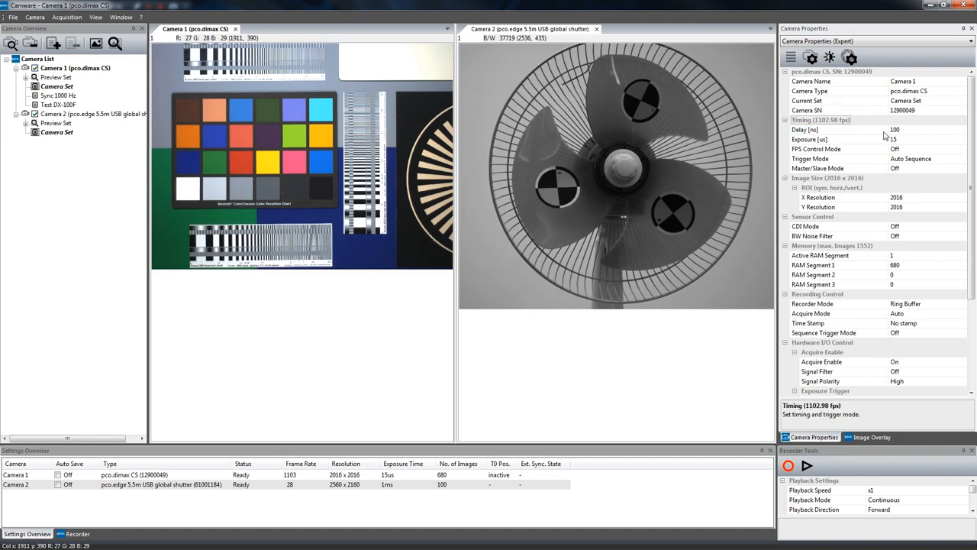
Step: Look at the time unit options available for Camera 1's delay value
left_click(940, 131)
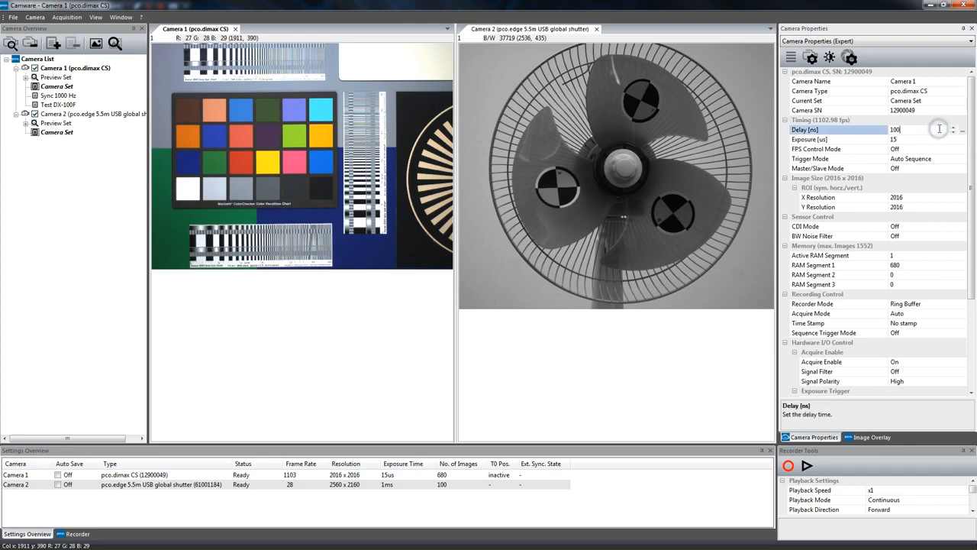
left_click(964, 133)
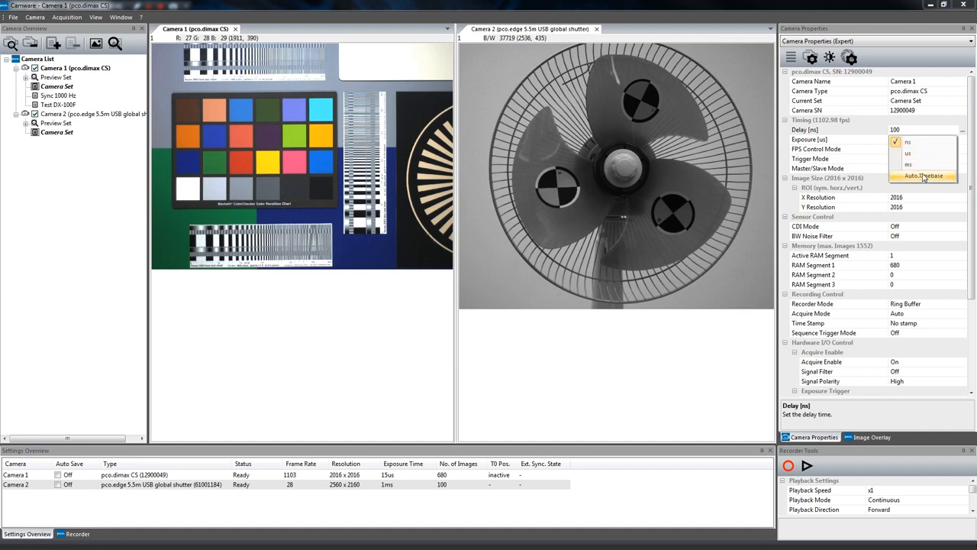
left_click(874, 120)
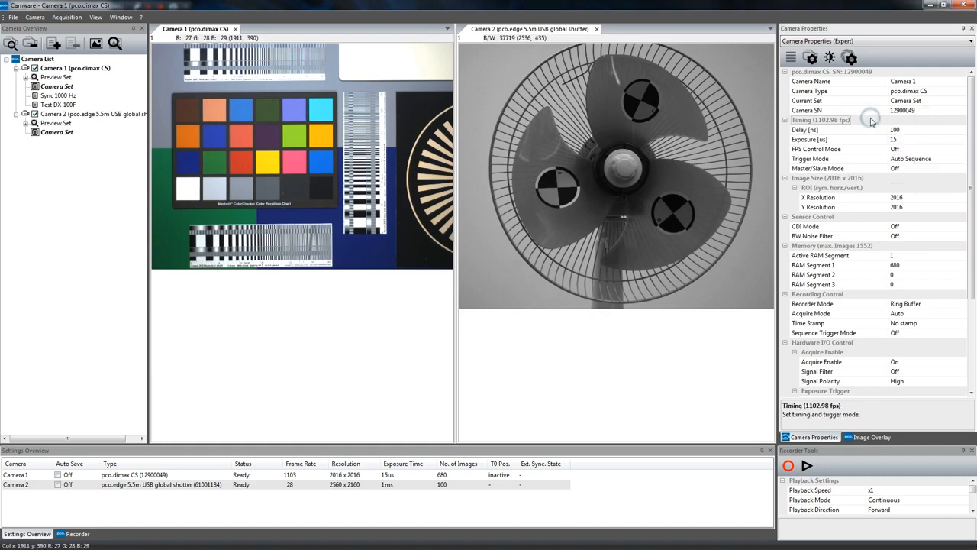
Step: Turn on FPS Control Mode for Camera 1 and apply the 1000Hz (1920 x 1440) FPS preset
left_click(947, 148)
left_click(962, 148)
left_click(949, 168)
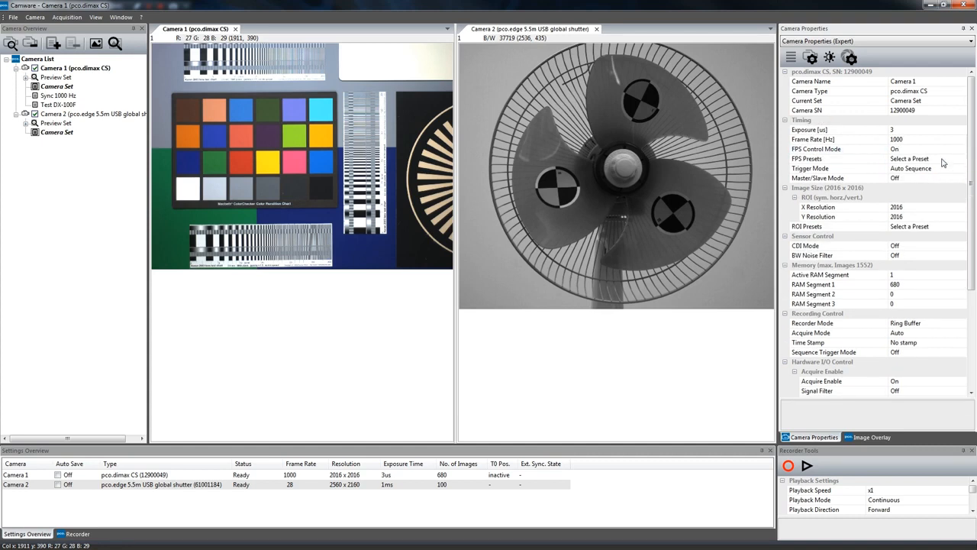
left_click(961, 159)
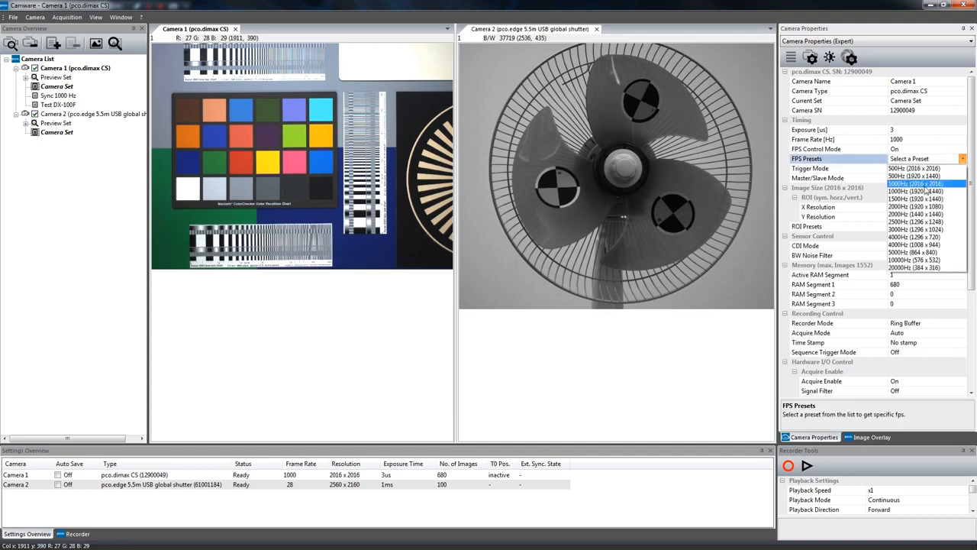
left_click(925, 191)
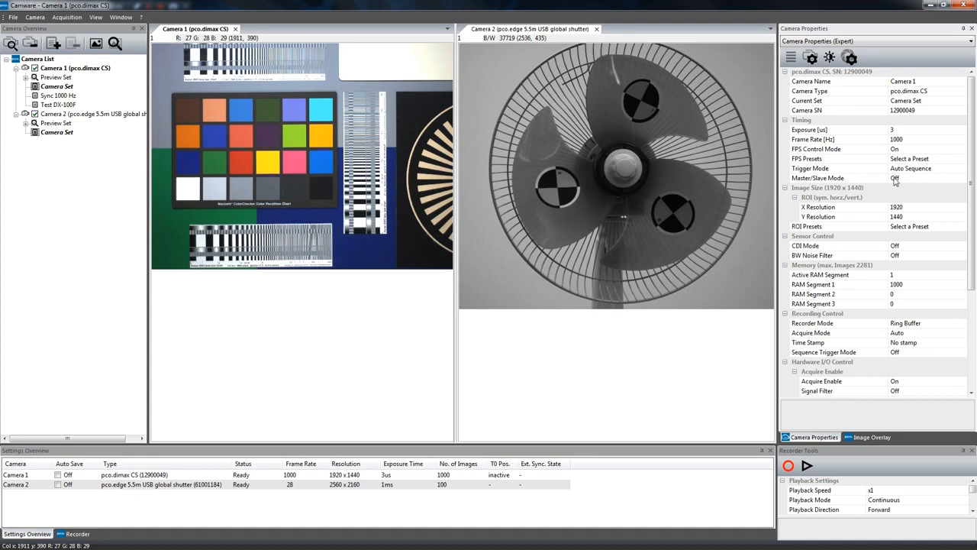
Step: Review the trigger modes available for Camera 1, keeping the current selection
left_click(951, 170)
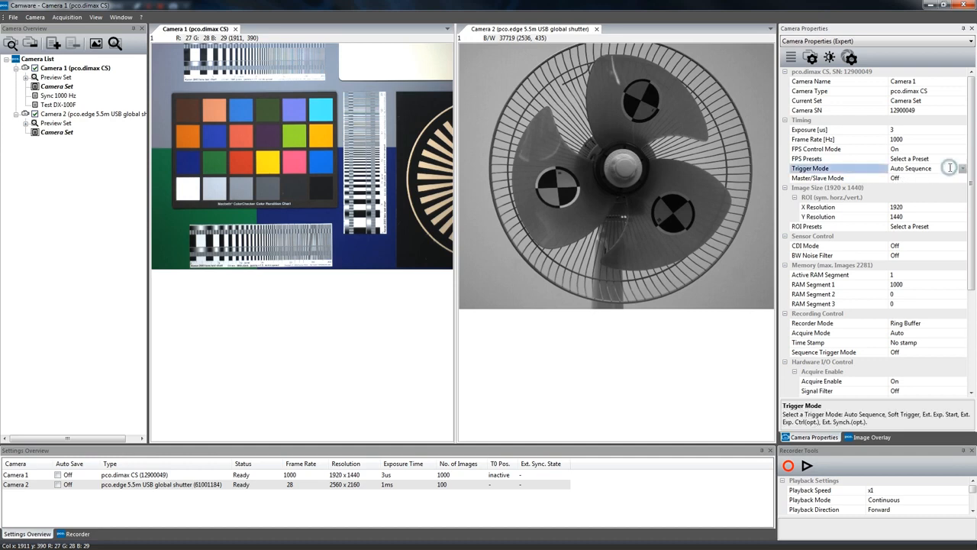
left_click(963, 168)
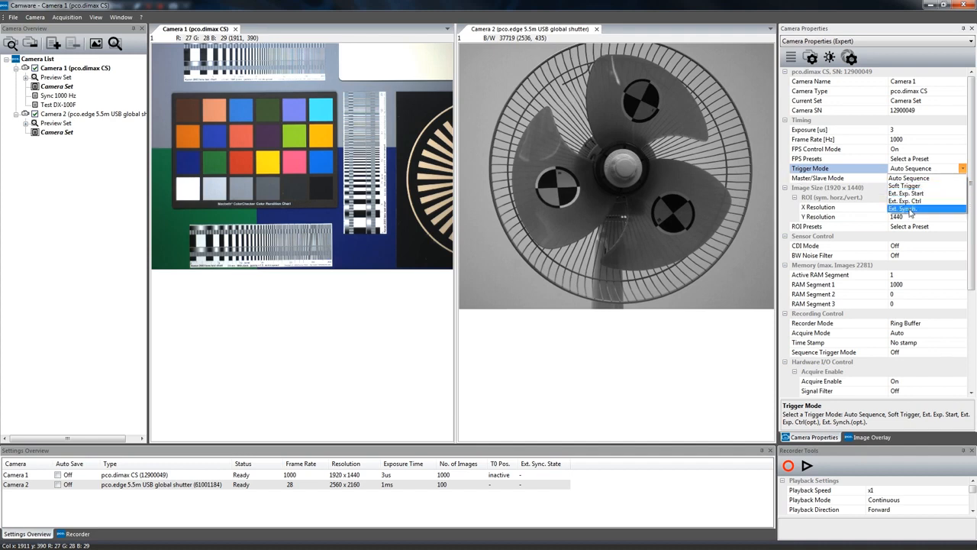
left_click(783, 171)
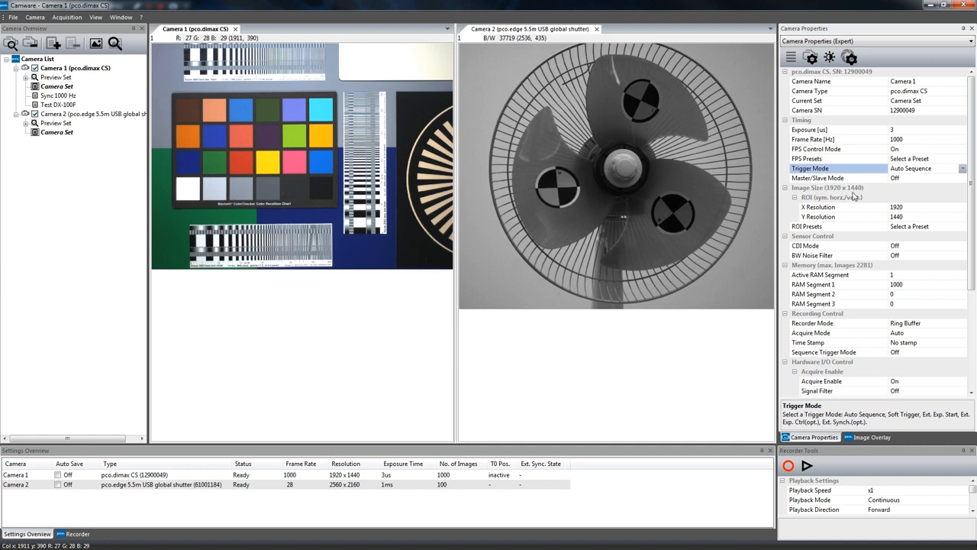
Step: Shrink Camera 1's region of interest to about 696 x 1056 pixels using the ROI window
left_click(846, 197)
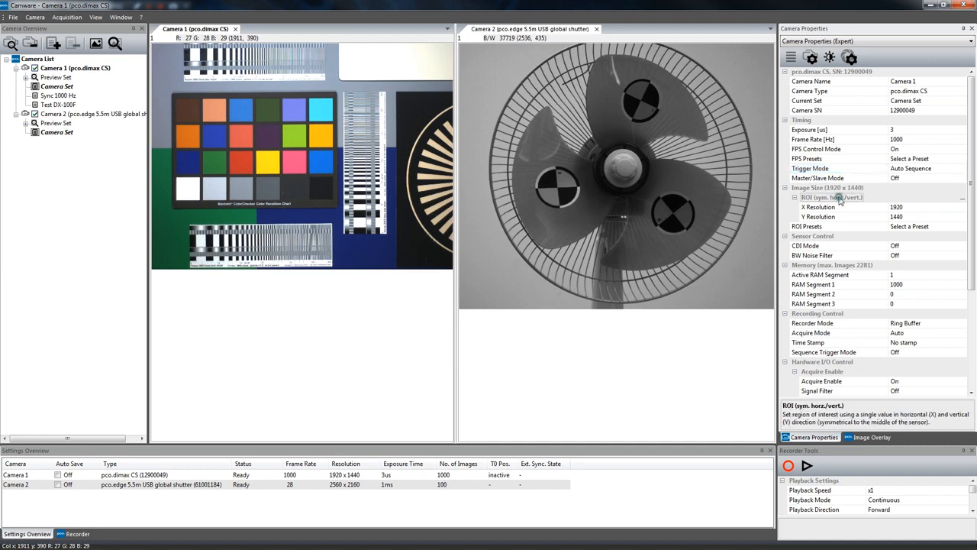
left_click(907, 208)
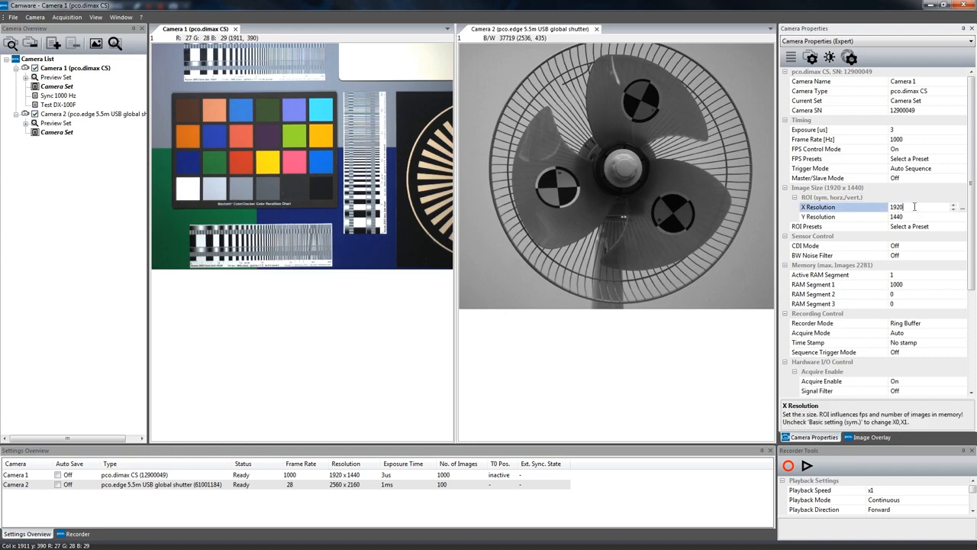
left_click(963, 209)
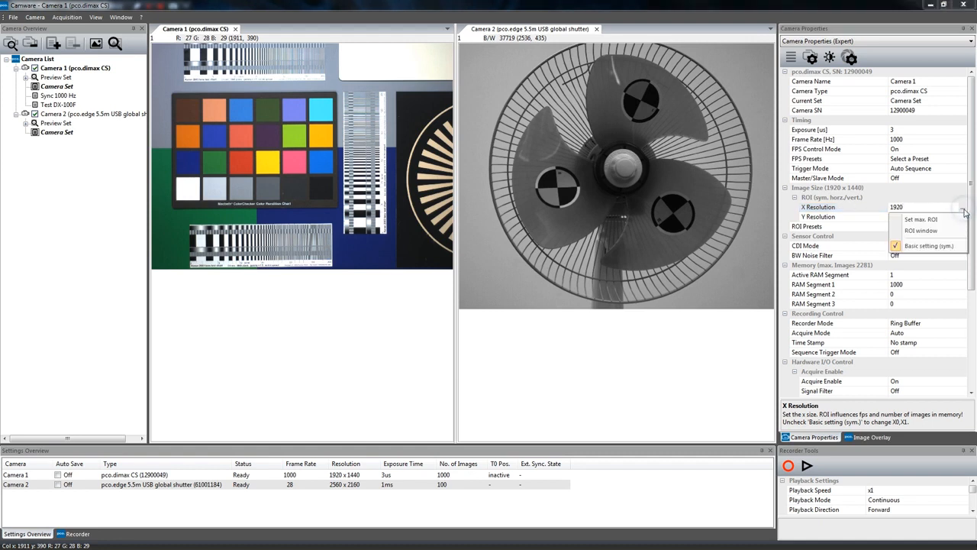
left_click(921, 230)
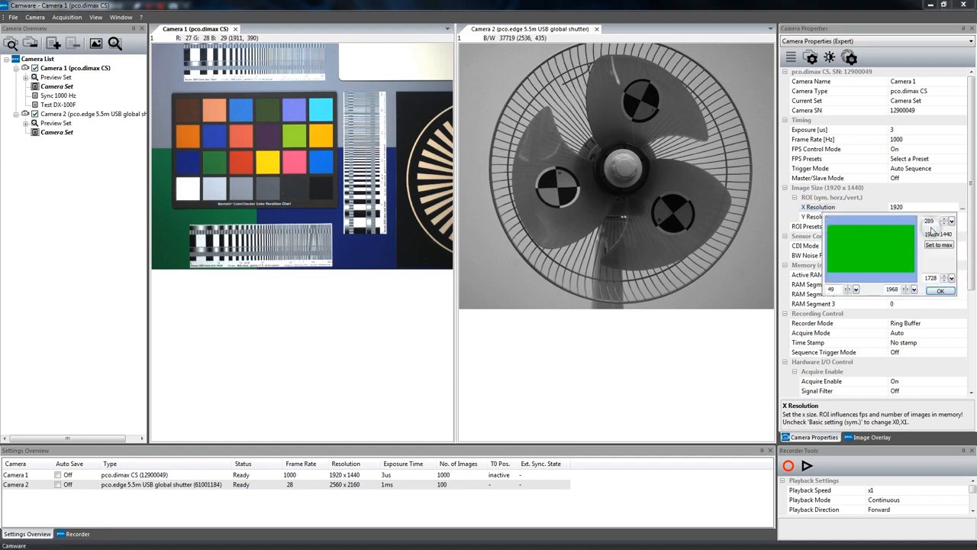
left_click(888, 231)
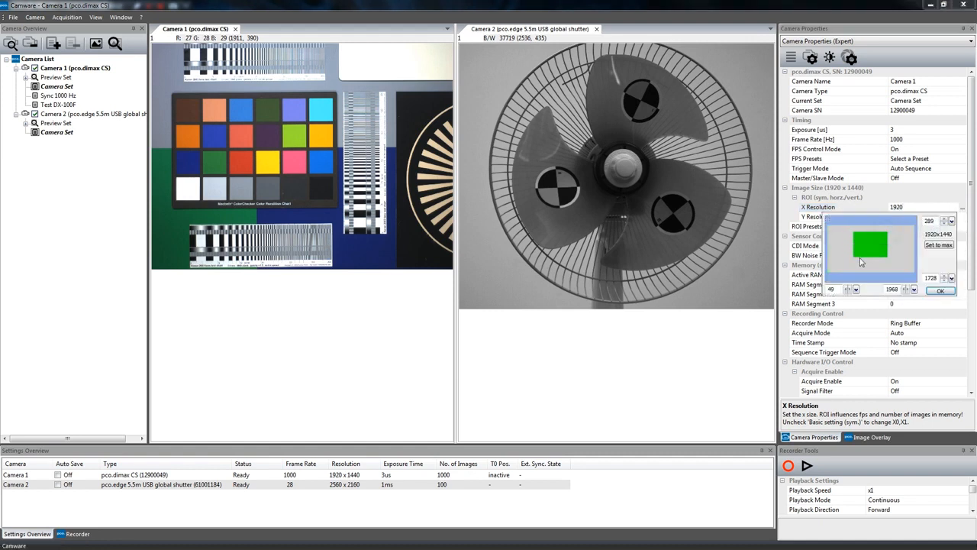
left_click(938, 293)
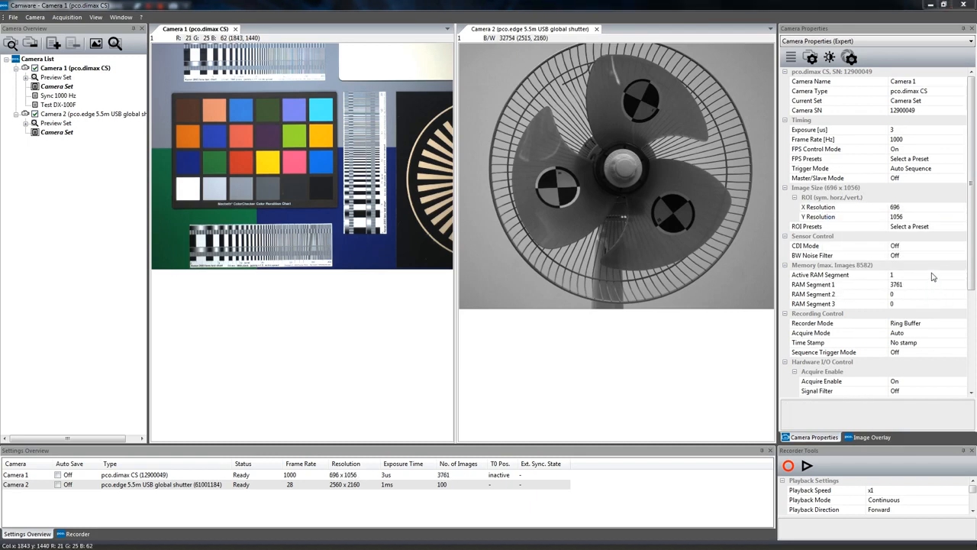
Step: Set both the horizontal and vertical binning of Camera 2 to 4
left_click(748, 258)
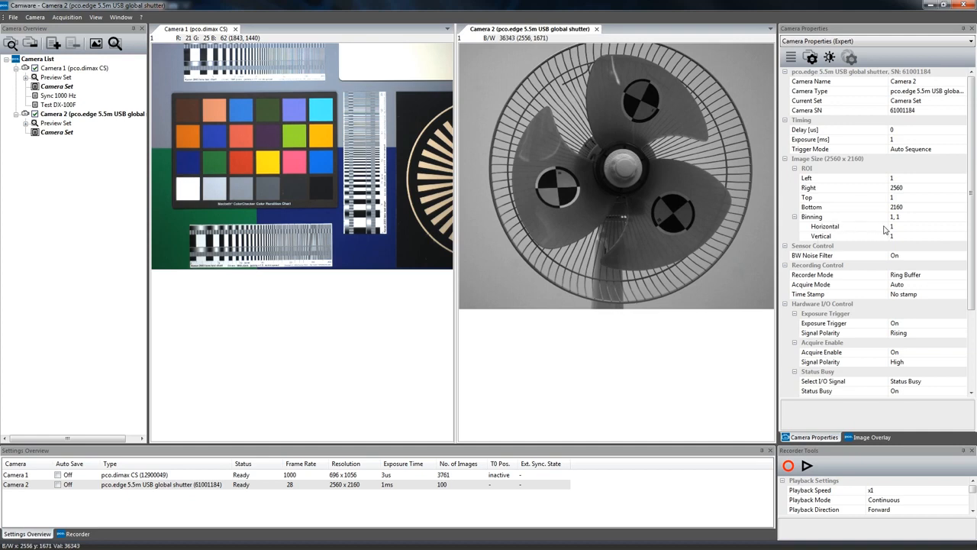
left_click(933, 218)
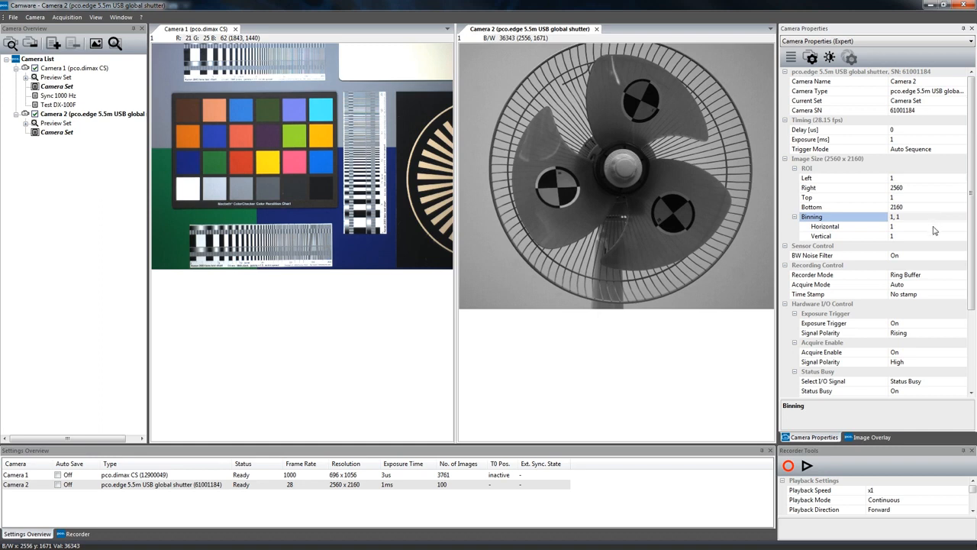
left_click(934, 227)
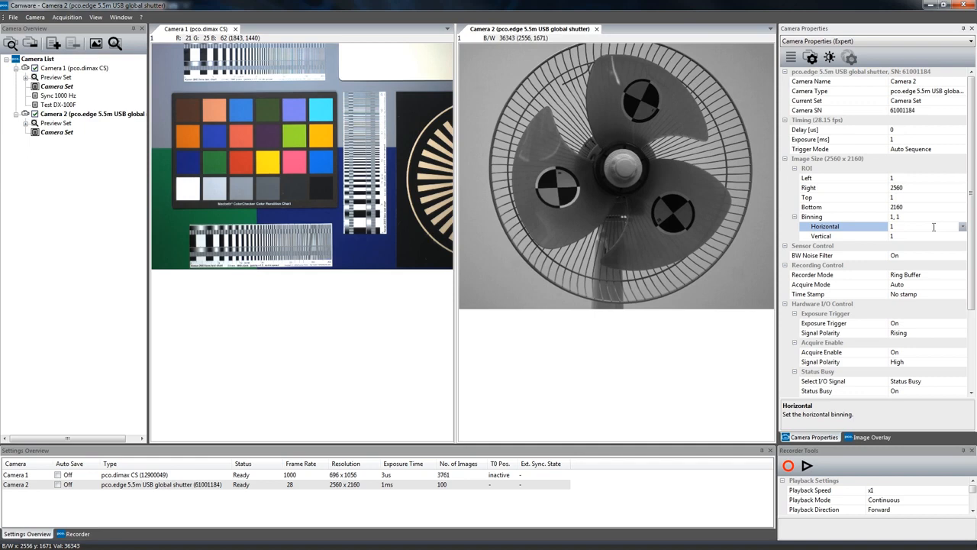
left_click(963, 228)
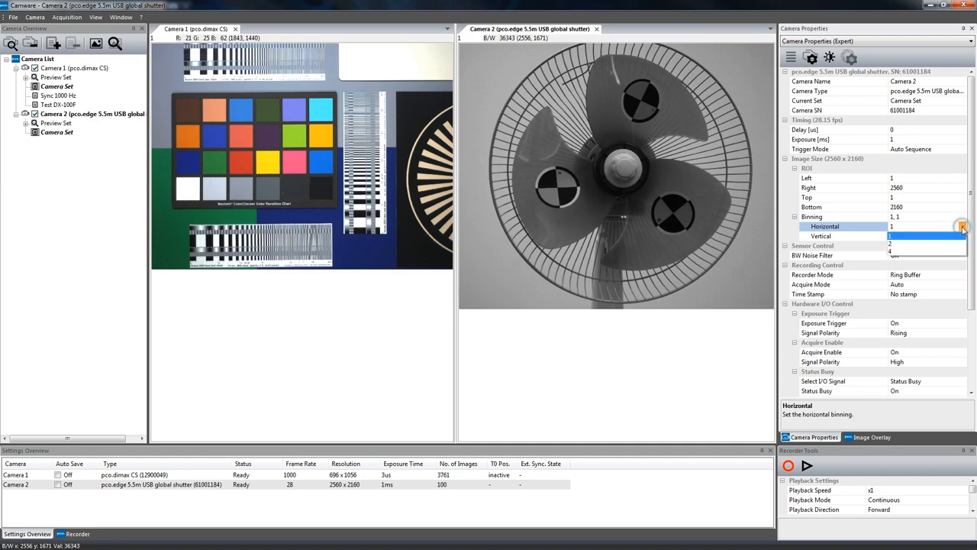
left_click(920, 252)
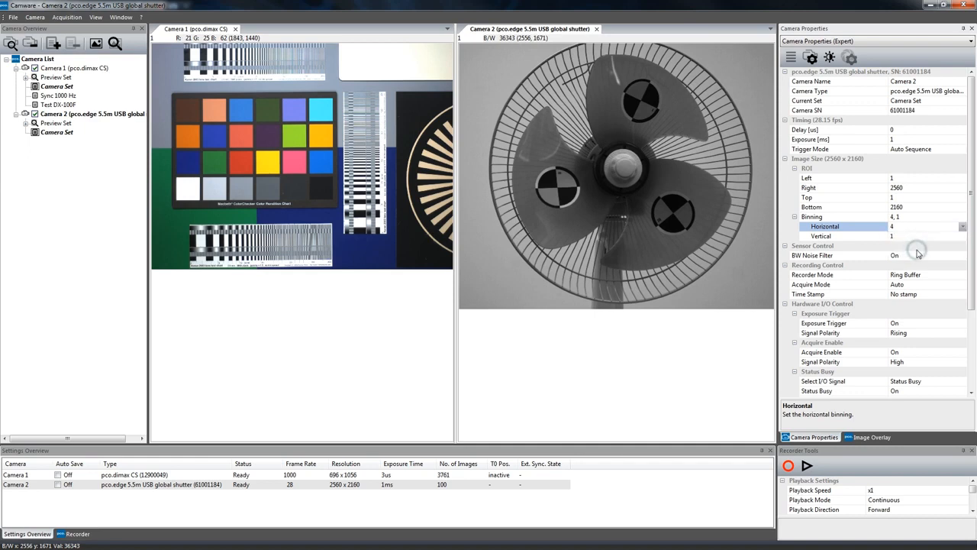
left_click(952, 235)
left_click(963, 236)
left_click(934, 263)
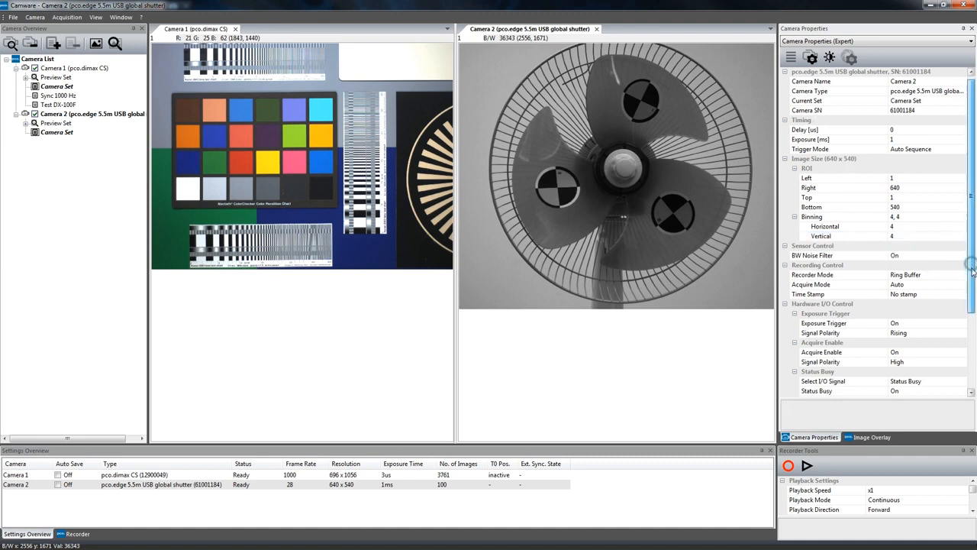
Step: Examine Camera 2's Hardware I/O Control settings for the exposure trigger and its signal polarity
scroll(874, 229, "down", 3)
left_click(846, 204)
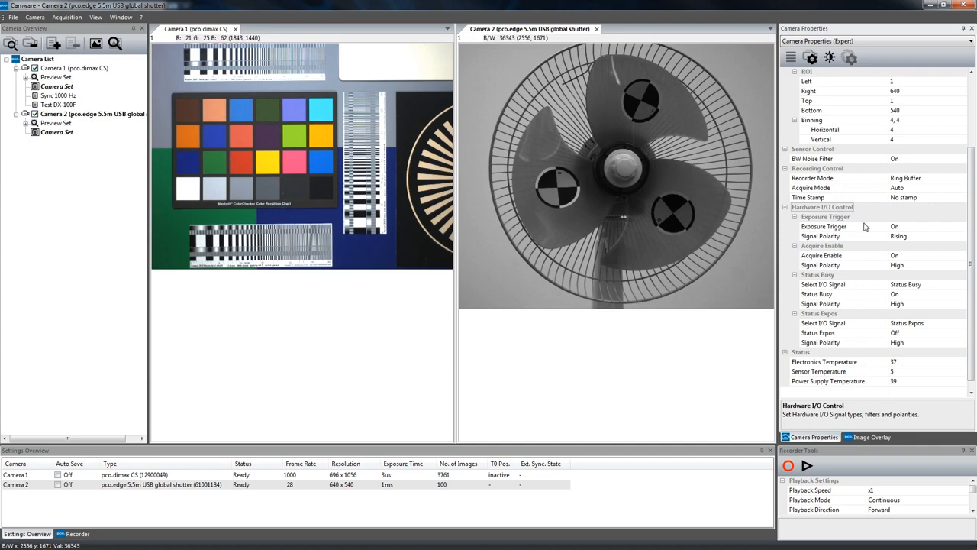
left_click(906, 227)
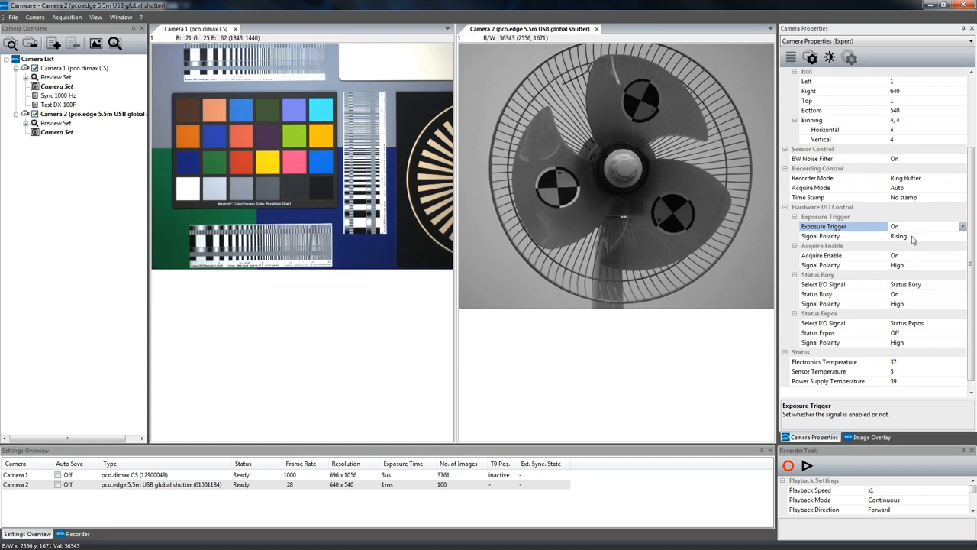
left_click(913, 238)
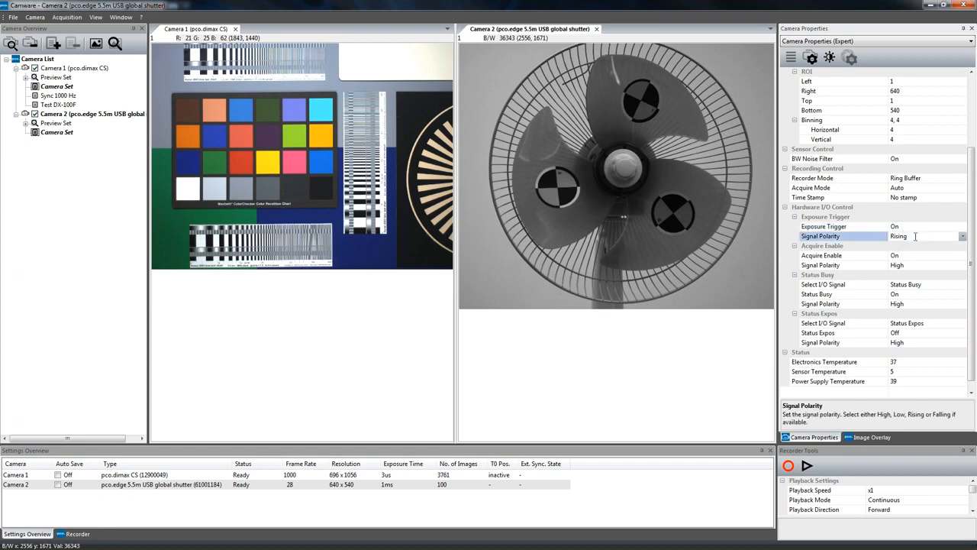
Step: Examine Camera 2's electronics, sensor and power supply temperatures in the status section
scroll(972, 273, "down", 1)
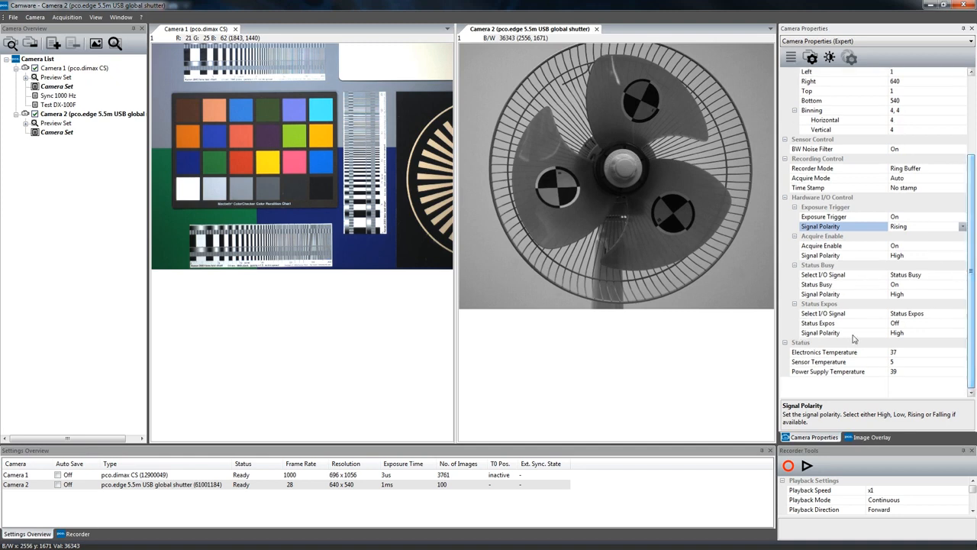
left_click(835, 342)
left_click(851, 352)
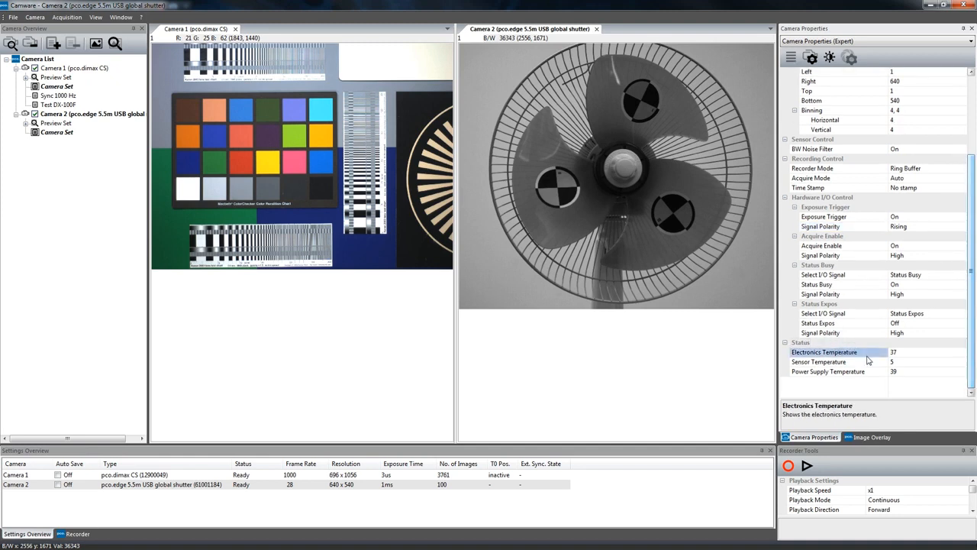
left_click(868, 361)
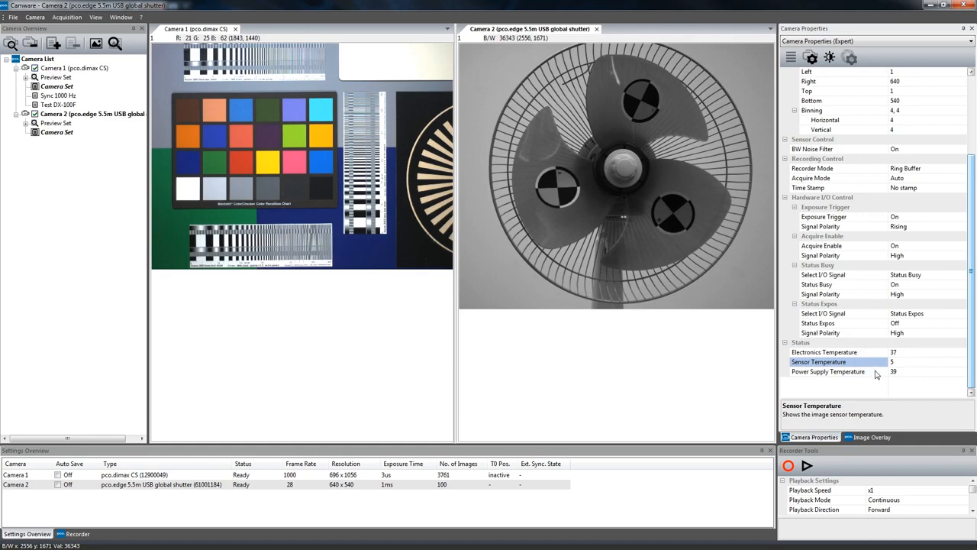
left_click(877, 372)
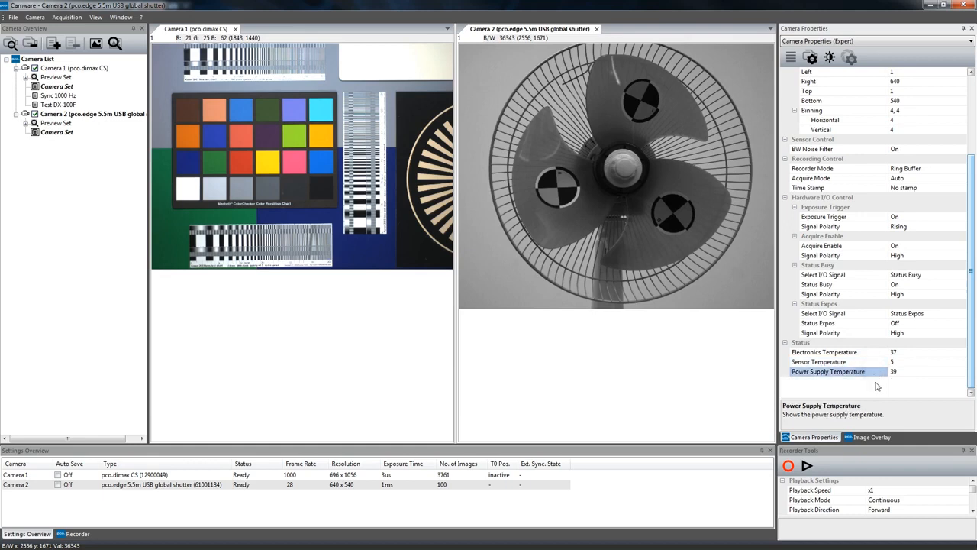